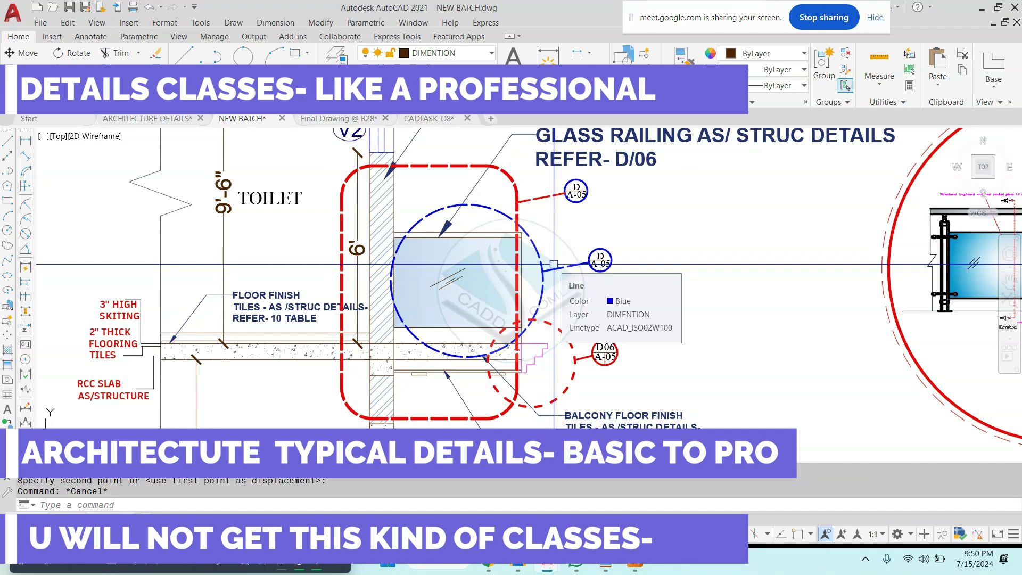
Complete the pending callout copy, then cancel the copy command
key("Escape")
key("Escape")
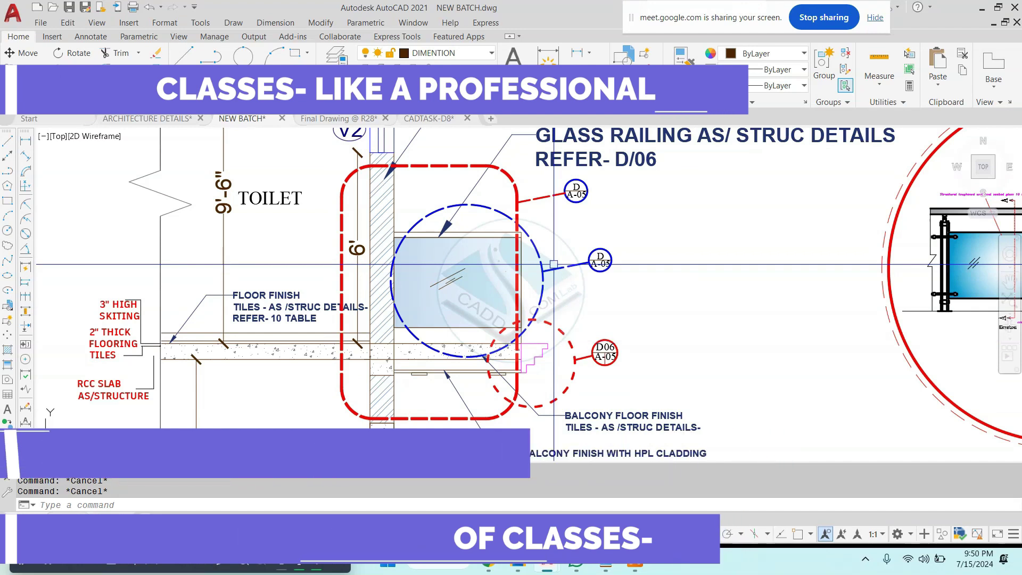
scroll(553, 264, "down", 2)
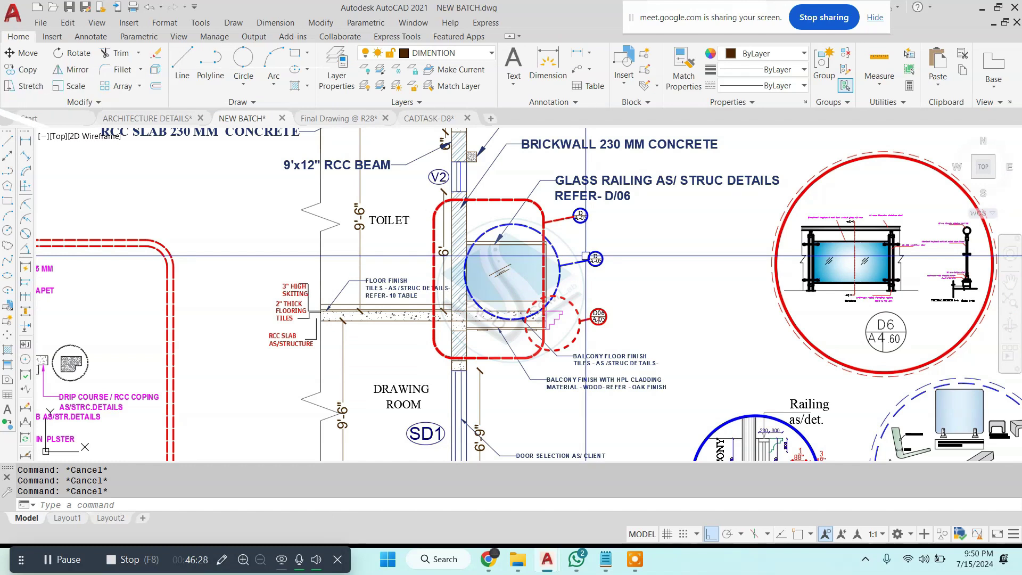
scroll(588, 256, "down", 3)
scroll(580, 244, "up", 3)
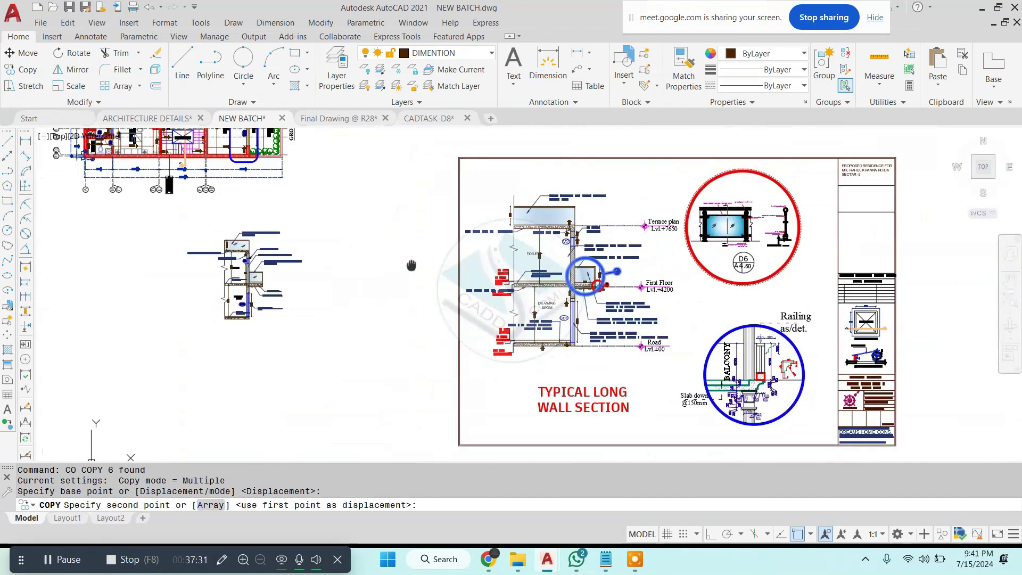
left_click(287, 287)
key("Escape")
Scale down the glass railing circle, leader and D/A-05 callout with SCALE (SC)
left_click(615, 271)
left_click(409, 295)
type("Sc")
key("Return")
left_click(304, 292)
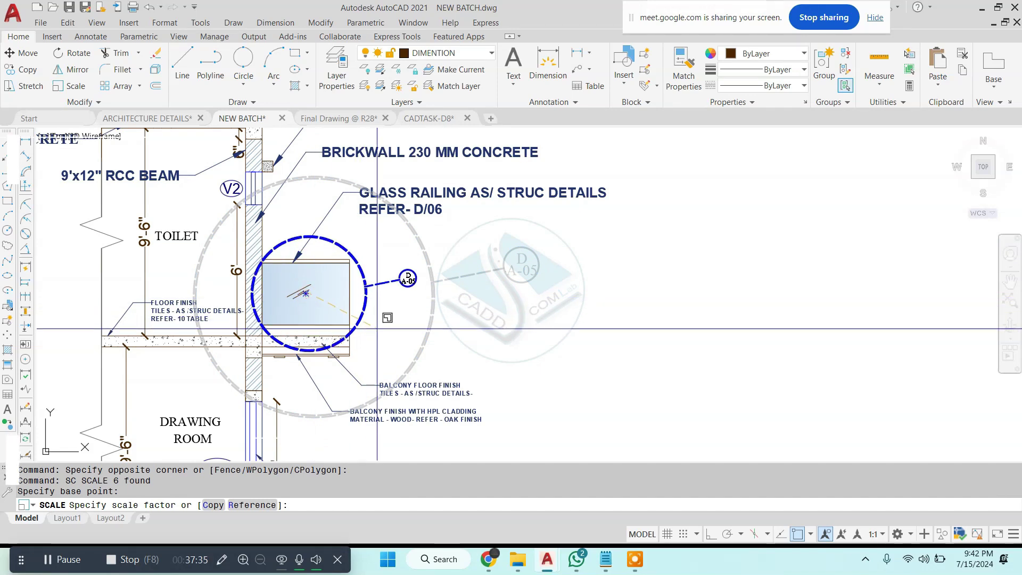
left_click(392, 335)
Start a line beside the D/A-05 bubble, then cancel it unfinished
scroll(395, 272, "up", 3)
key("Escape")
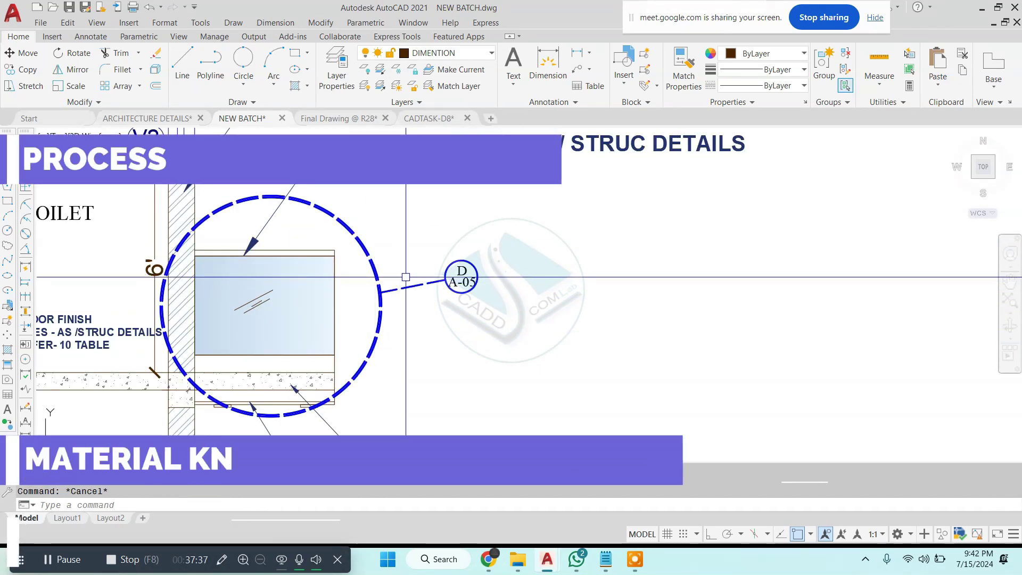
scroll(456, 280, "up", 5)
type("l")
key("Return")
scroll(462, 261, "up", 2)
left_click(490, 268)
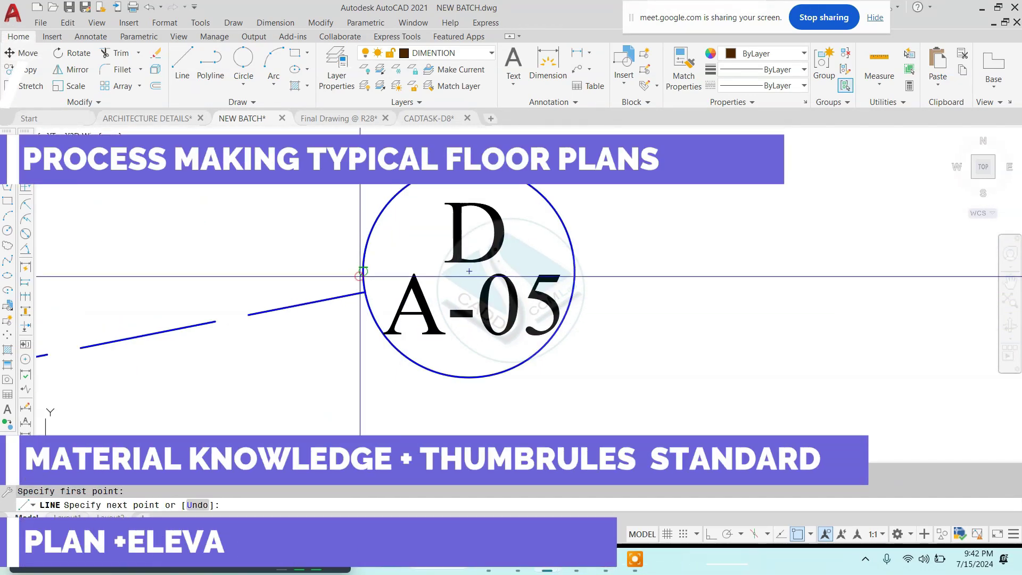
key("Escape")
key("Escape")
Draw a 6-unit orthogonal line from the balcony slab corner, then undo the segment
scroll(489, 267, "down", 6)
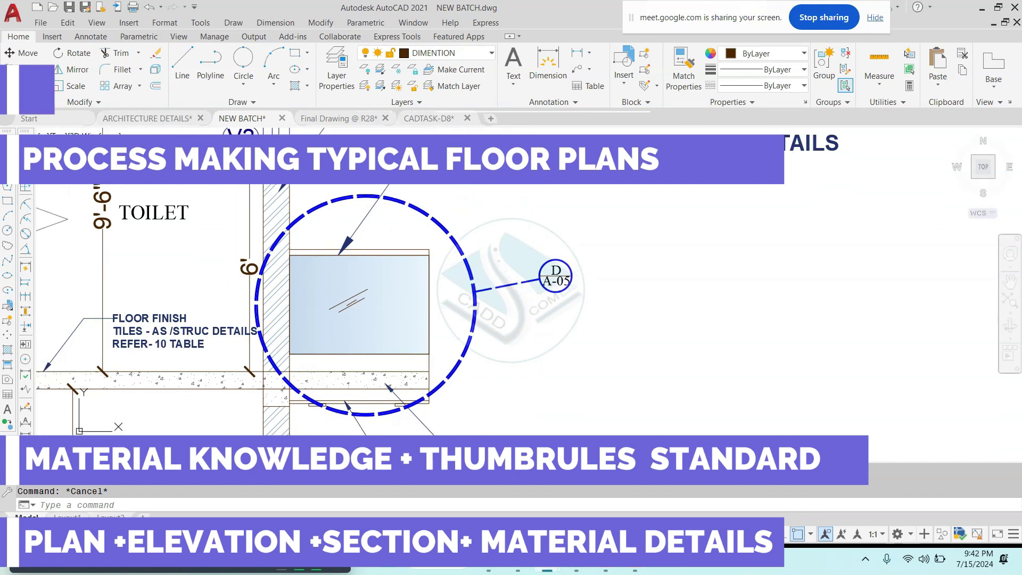
scroll(458, 299, "down", 4)
scroll(459, 300, "down", 2)
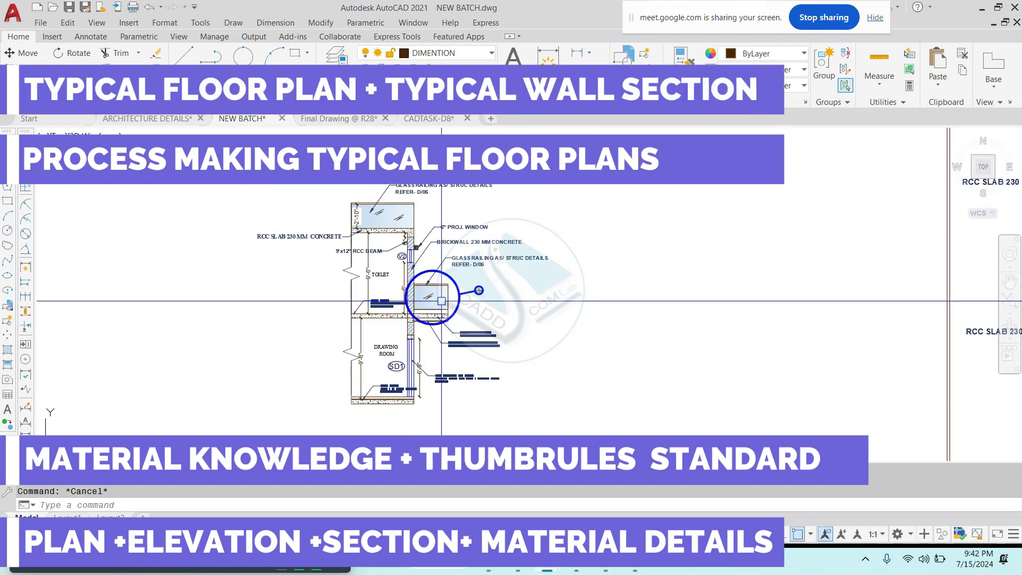
scroll(441, 301, "up", 3)
scroll(443, 296, "up", 2)
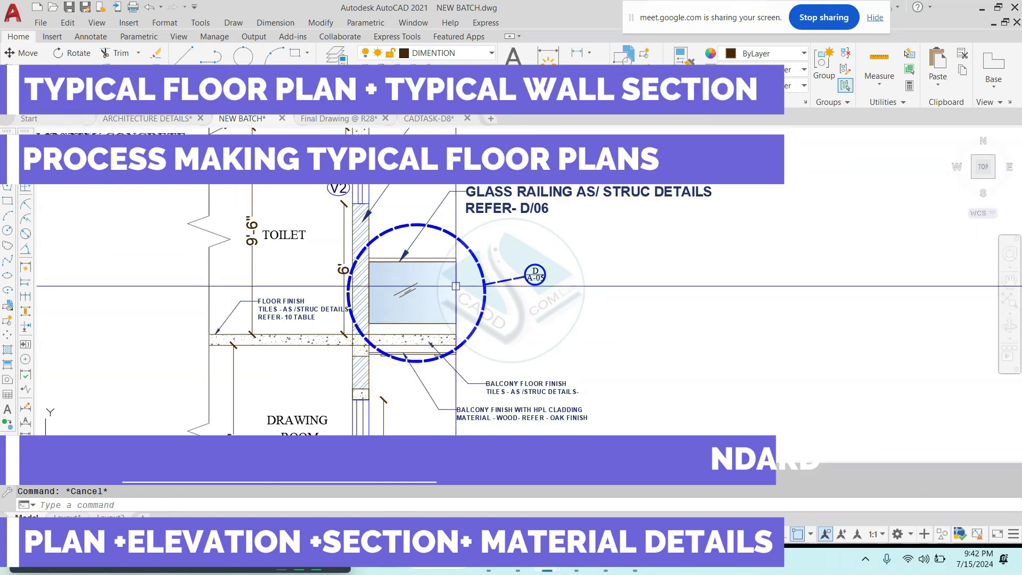
scroll(464, 350, "up", 4)
scroll(464, 349, "up", 2)
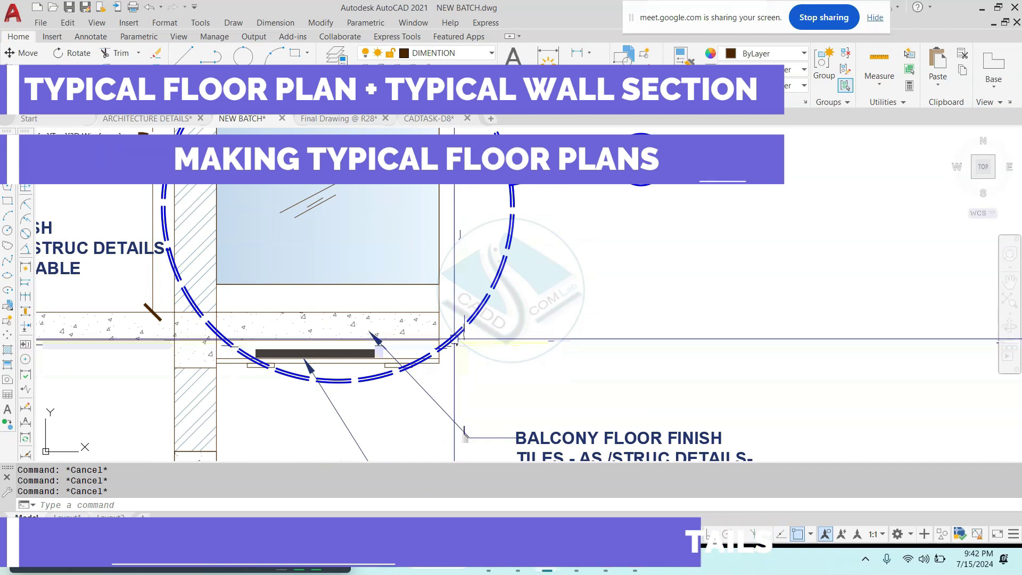
type("l")
key("Return")
left_click(433, 302)
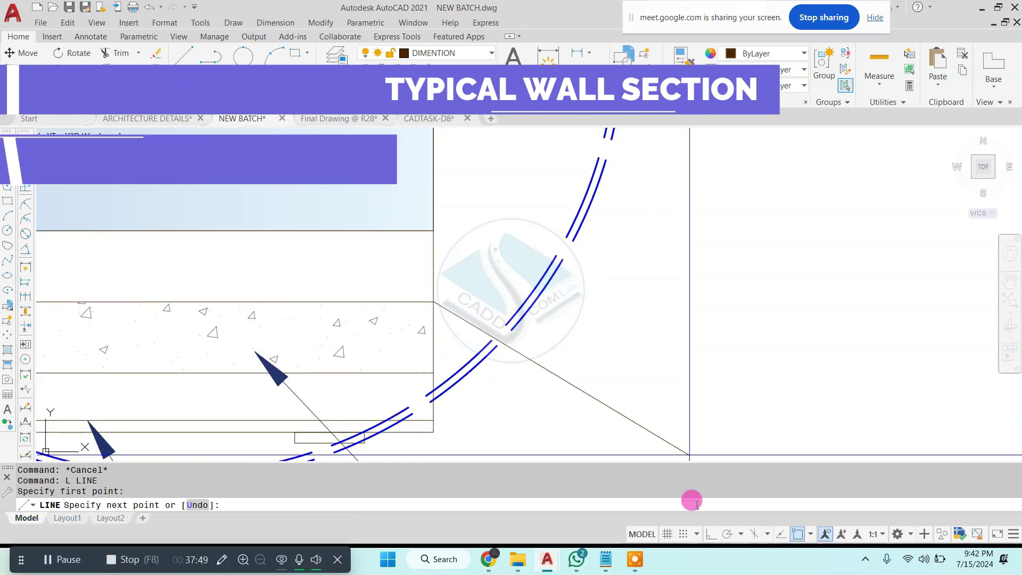
key("F8")
type("6")
key("Return")
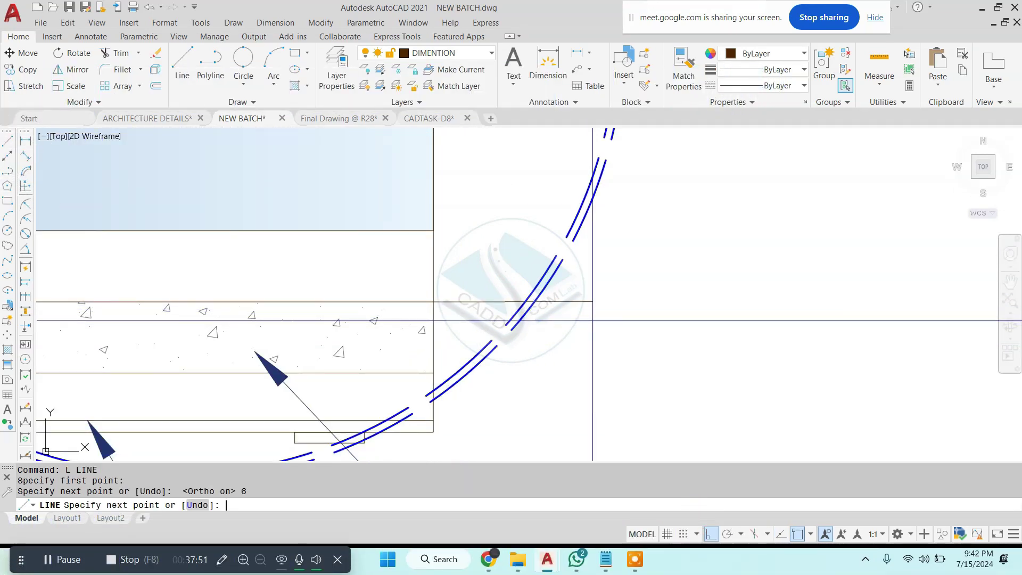
key("ctrl+z")
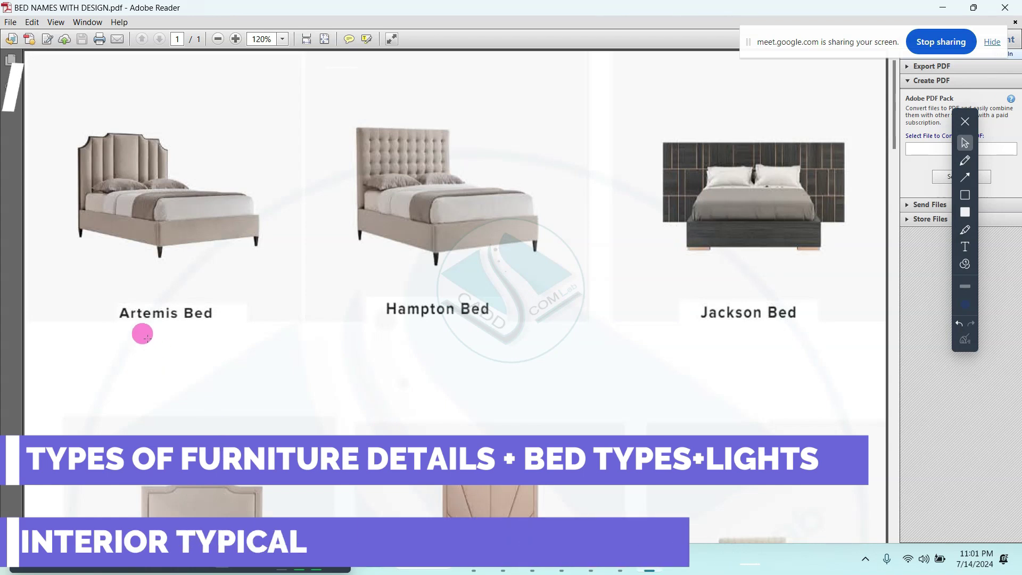
Scroll BED NAMES WITH DESIGN.pdf down to the Devereaux, Art Deco and Amanda bed pages
scroll(584, 321, "down", 3)
scroll(583, 321, "down", 2)
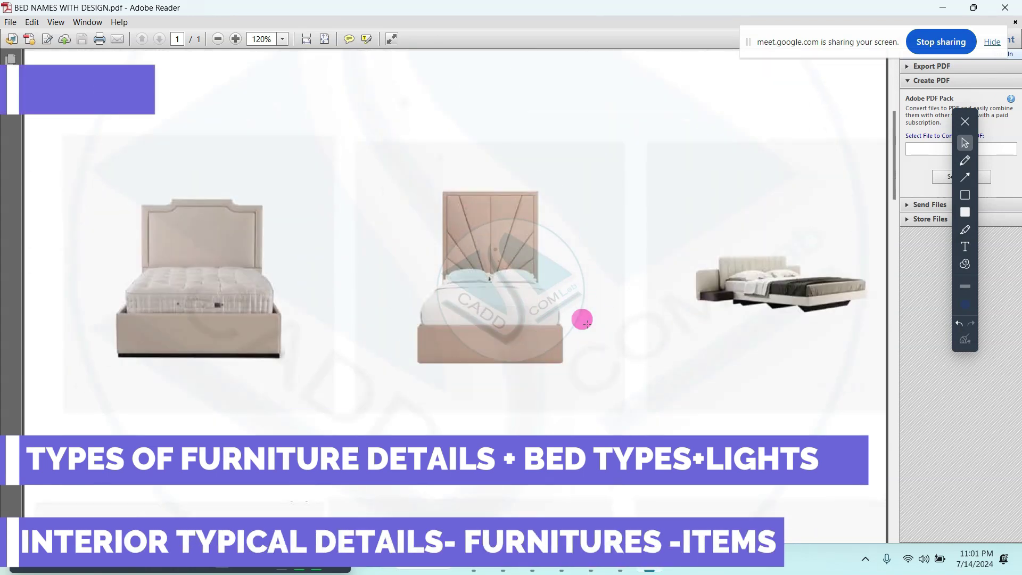
scroll(584, 321, "down", 2)
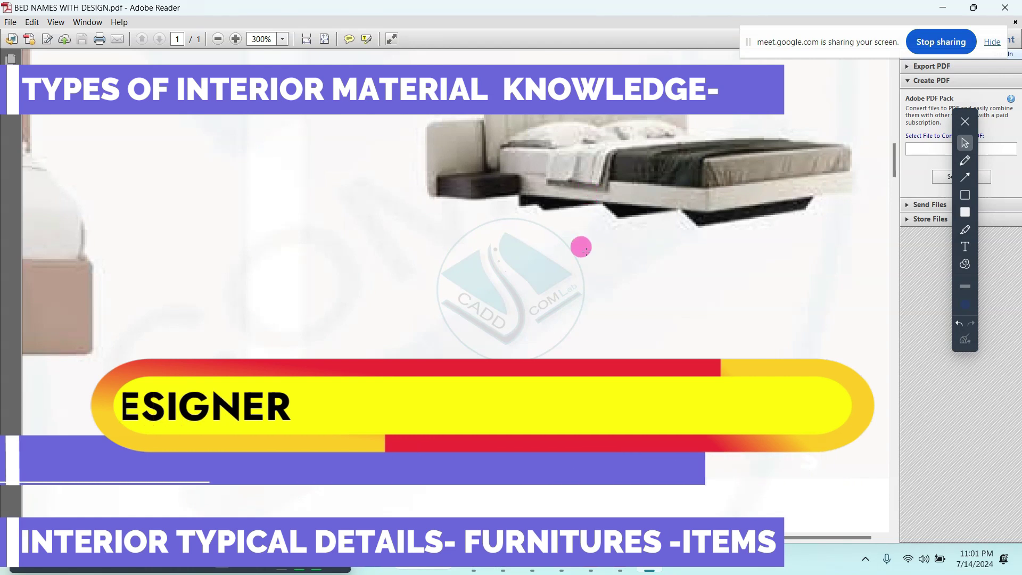
scroll(585, 474, "up", 2, "ctrl")
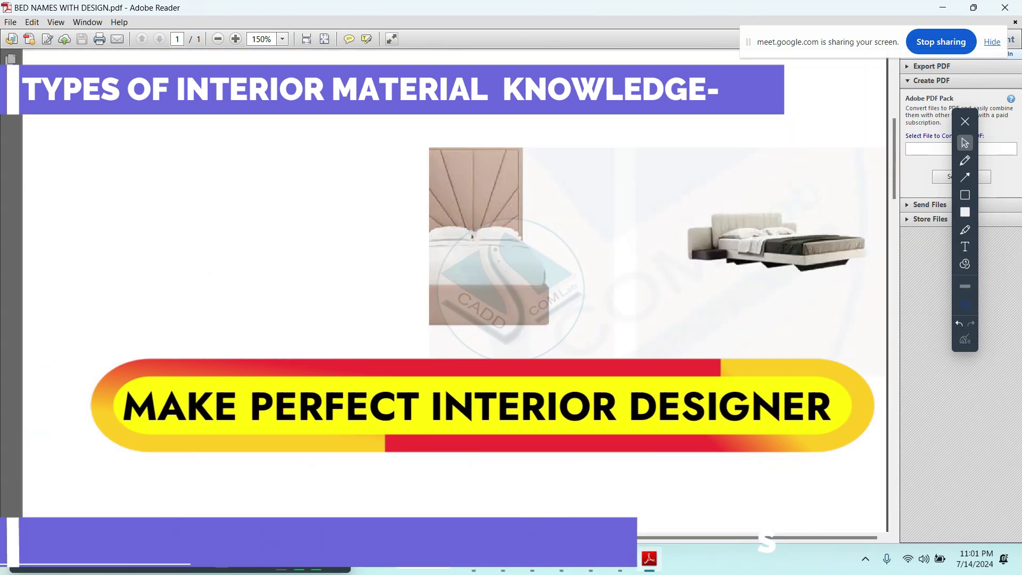
scroll(497, 348, "down", 2, "ctrl")
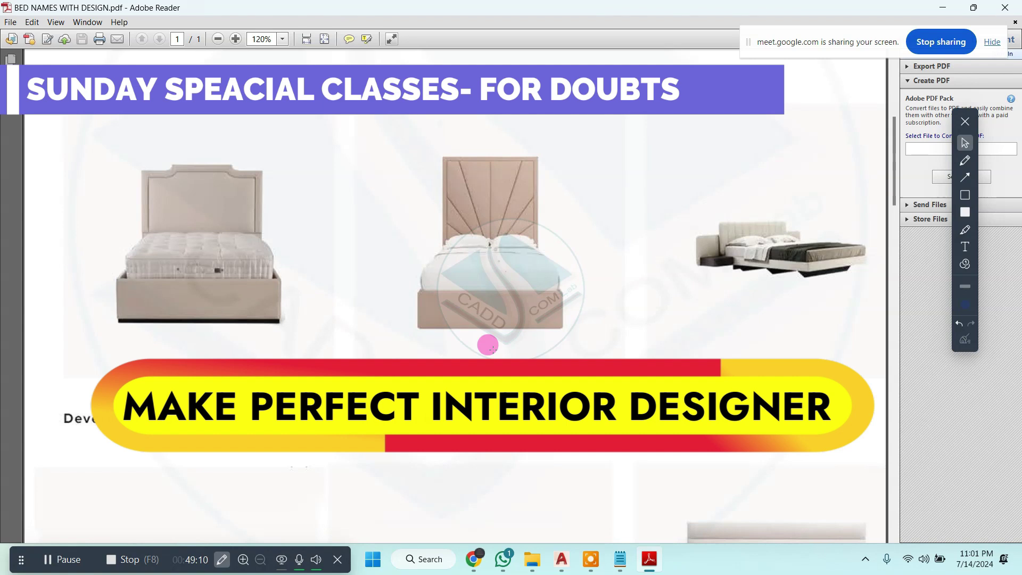
scroll(488, 345, "down", 3)
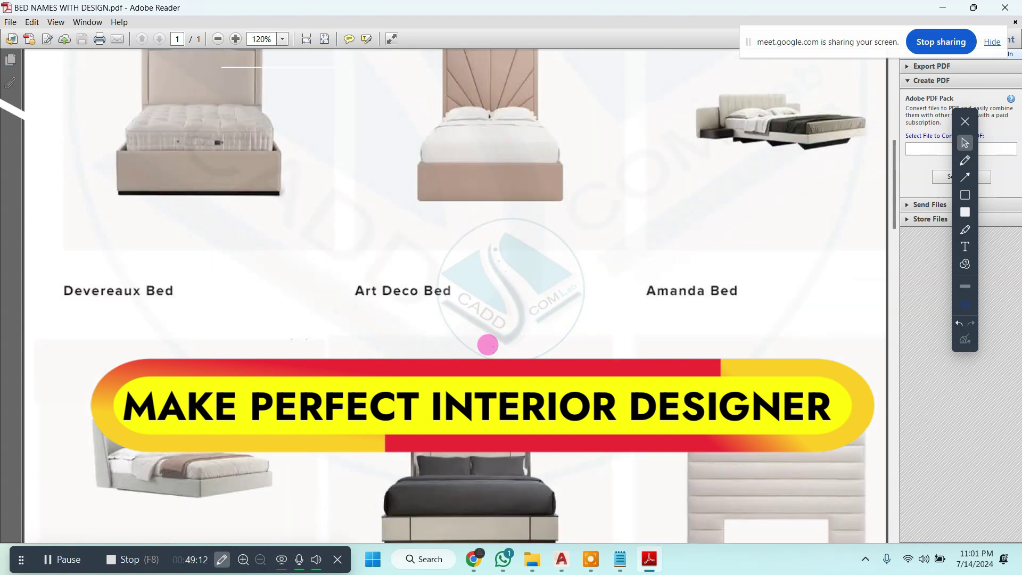
scroll(487, 344, "down", 3)
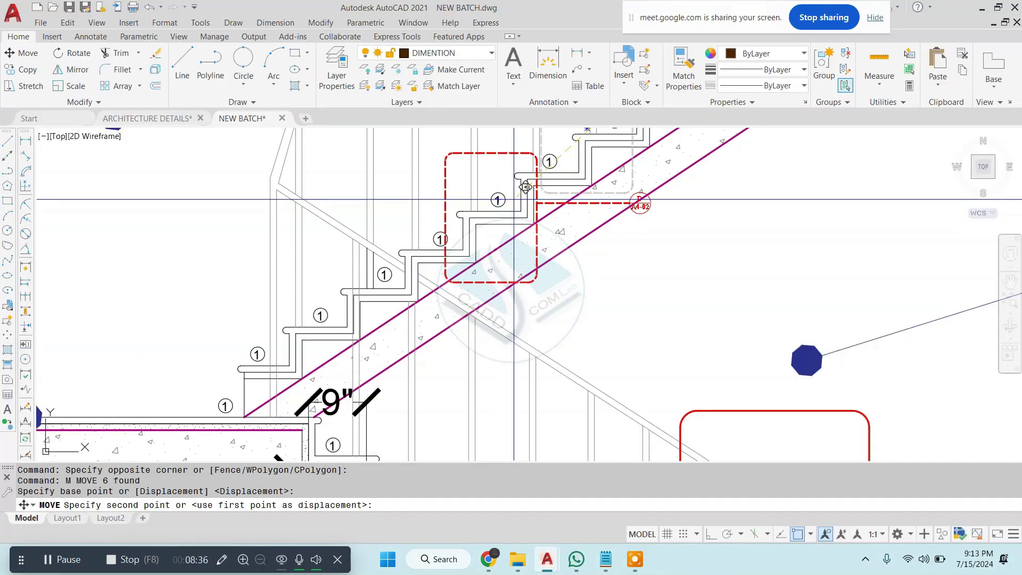
scroll(526, 187, "down", 3)
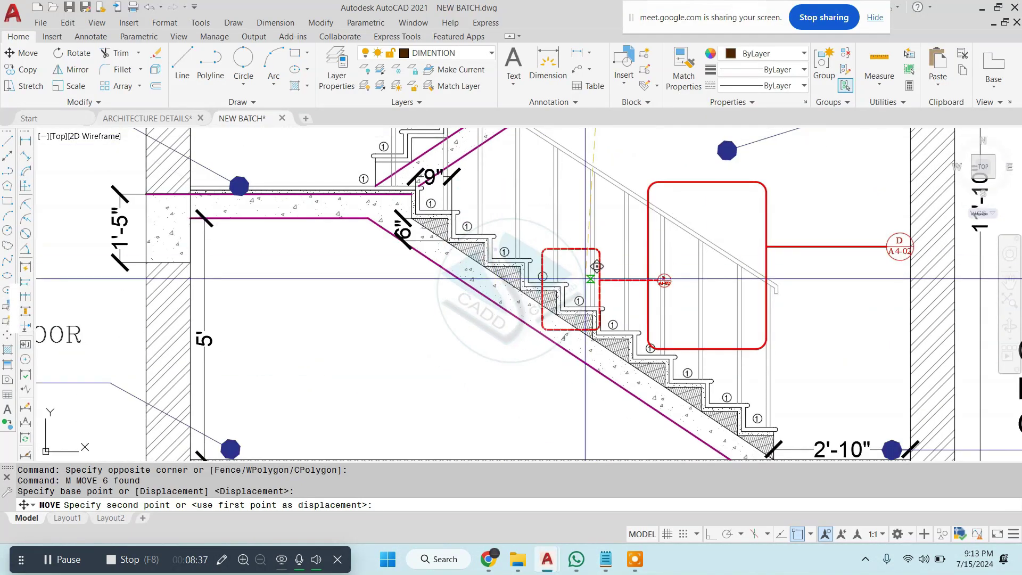
Inspect the ring-shaped Cassini chandelier in shendelier.pdf, then bring up the boutique lighting image
scroll(690, 352, "up", 2)
scroll(445, 170, "up", 2)
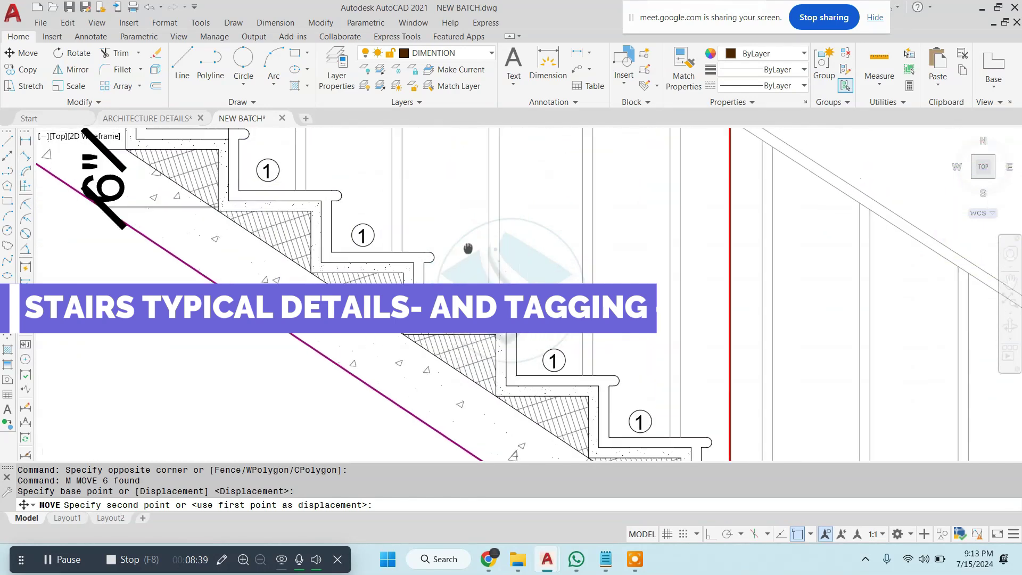
scroll(467, 246, "down", 2)
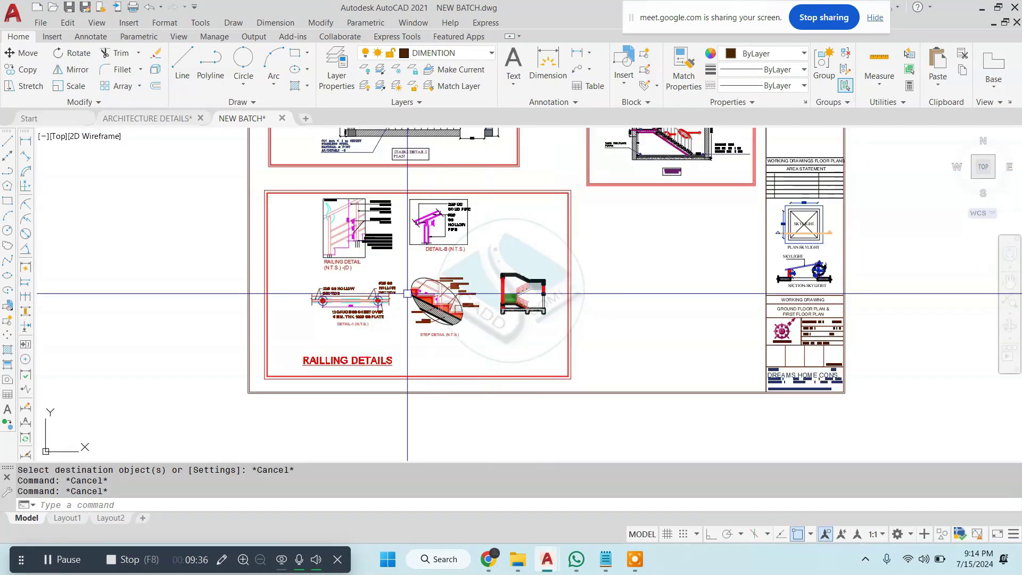
scroll(541, 239, "up", 3)
scroll(541, 238, "up", 2)
scroll(541, 239, "down", 2)
scroll(540, 239, "down", 5)
scroll(589, 223, "up", 1)
scroll(566, 365, "up", 6)
scroll(559, 365, "down", 2)
scroll(520, 251, "down", 3)
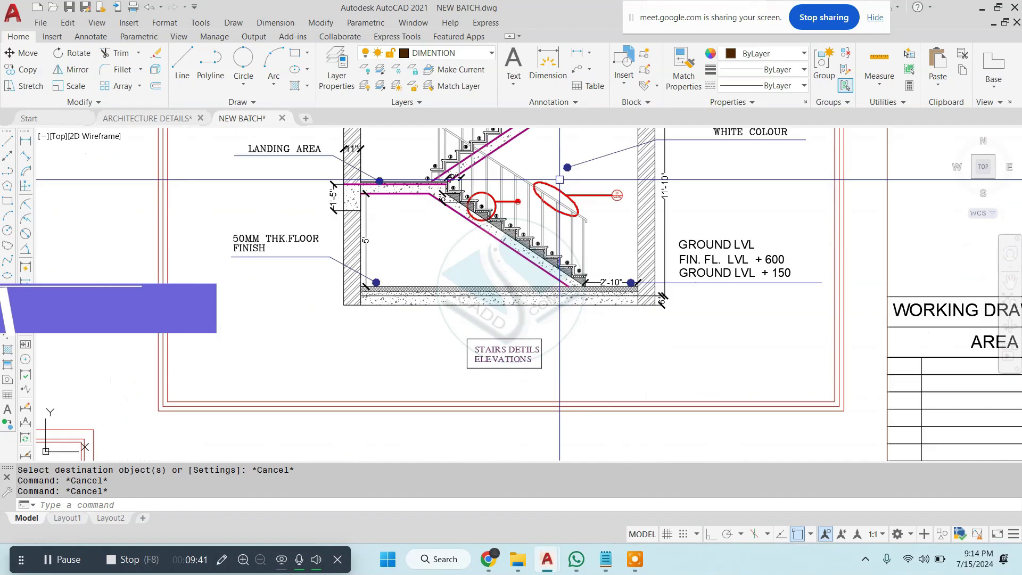
scroll(520, 221, "down", 3)
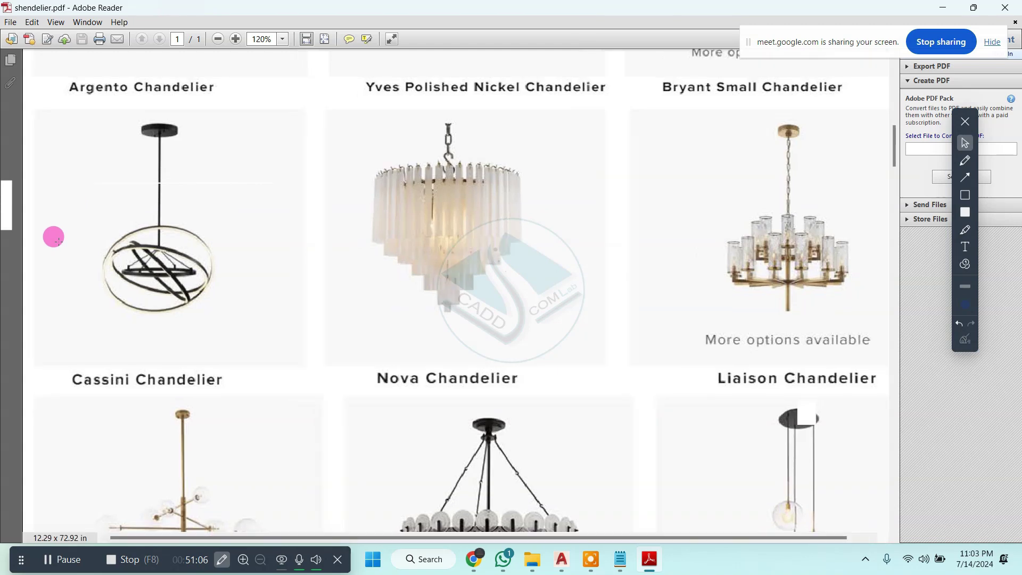
scroll(58, 242, "up", 4, "ctrl")
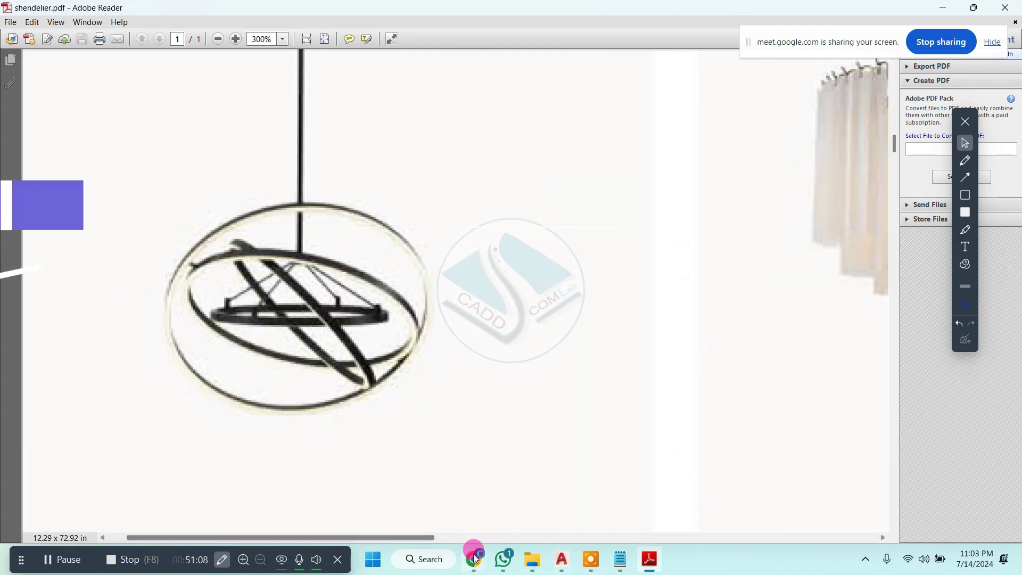
left_click(440, 506)
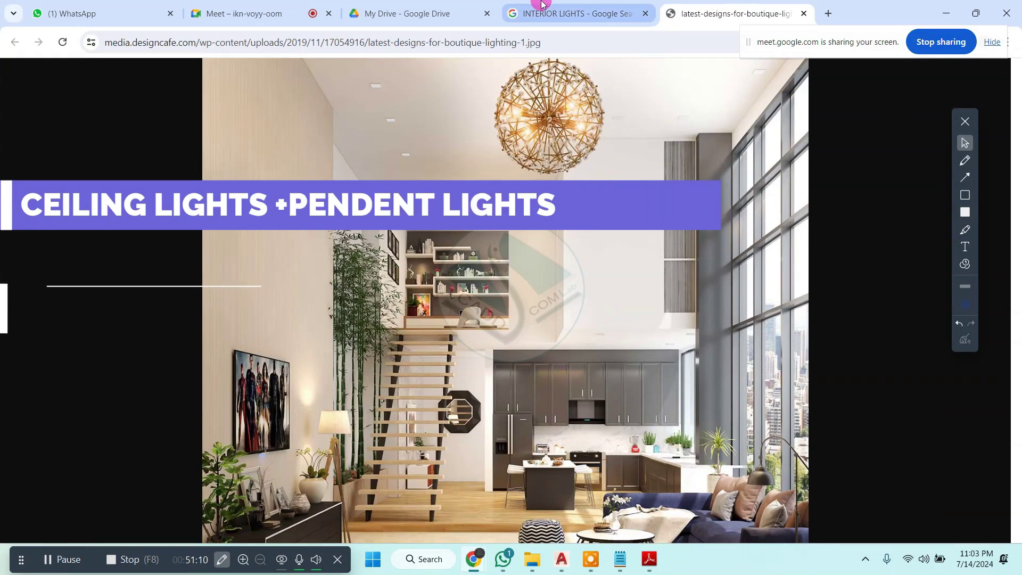
Preview the Ankur Lighting, Foyr and Decorilla results in the INTERIOR LIGHTS image search
left_click(554, 13)
left_click(88, 250)
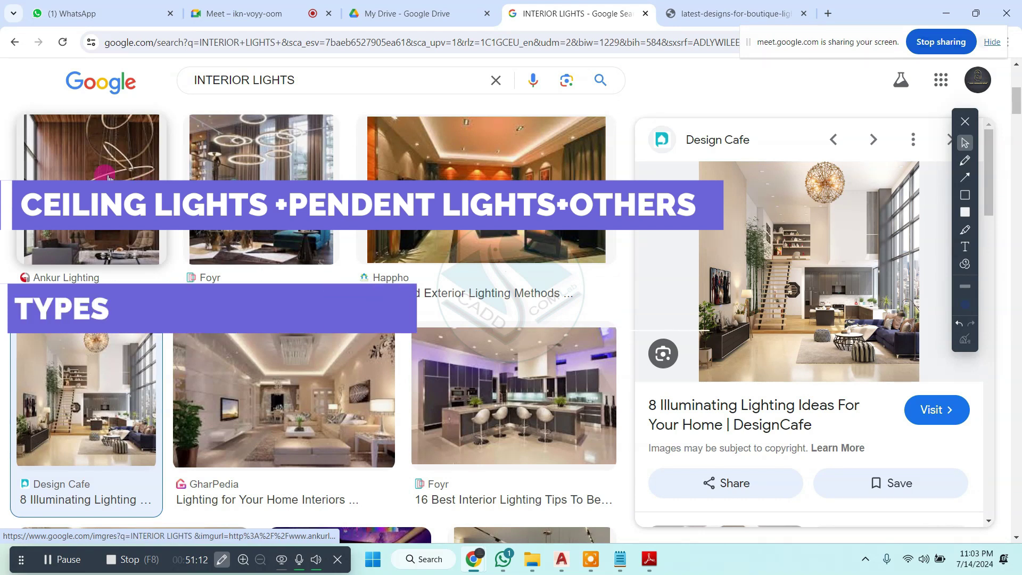
scroll(828, 314, "down", 3)
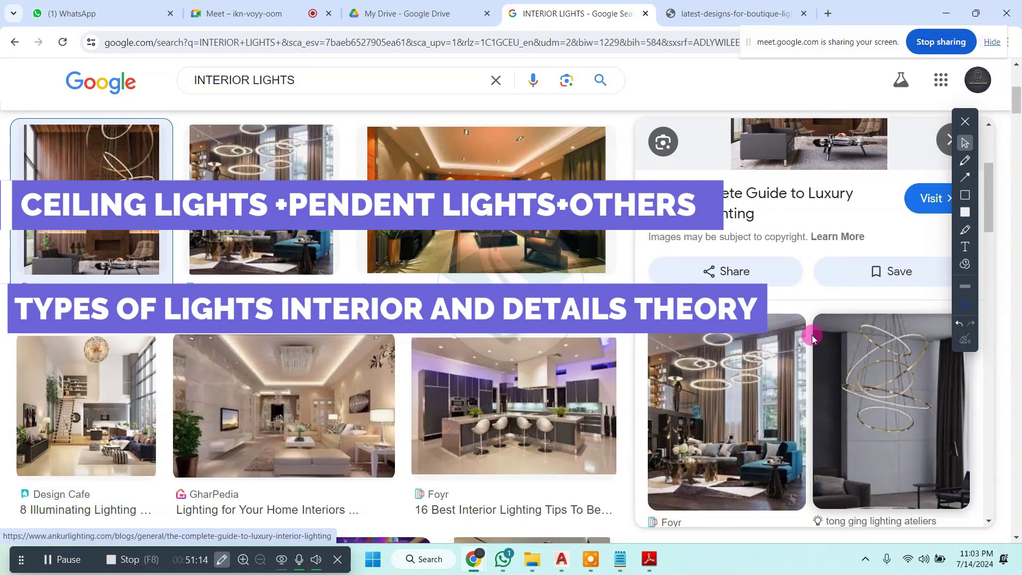
left_click(758, 358)
scroll(816, 284, "down", 3)
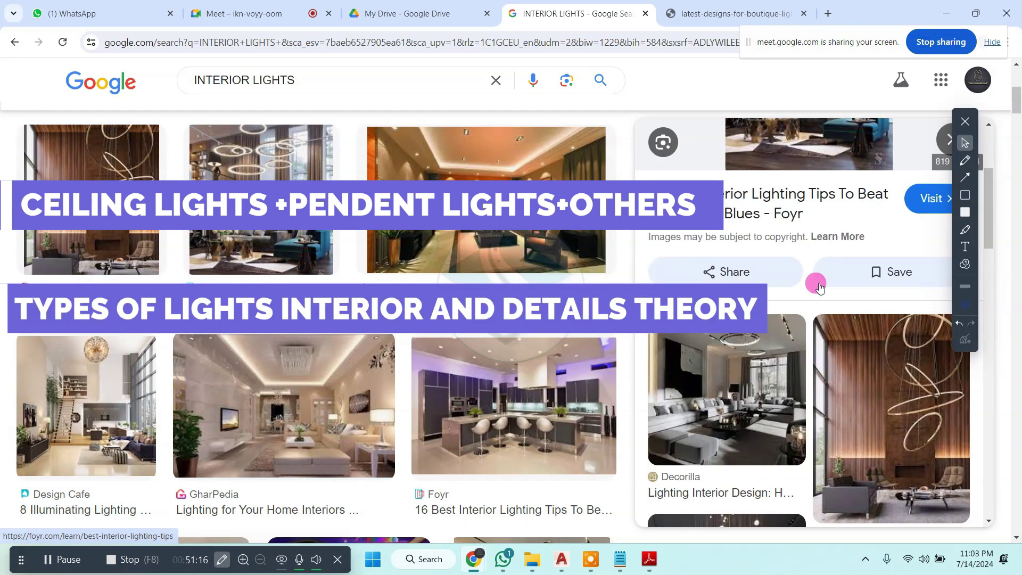
scroll(849, 346, "down", 2)
left_click(713, 333)
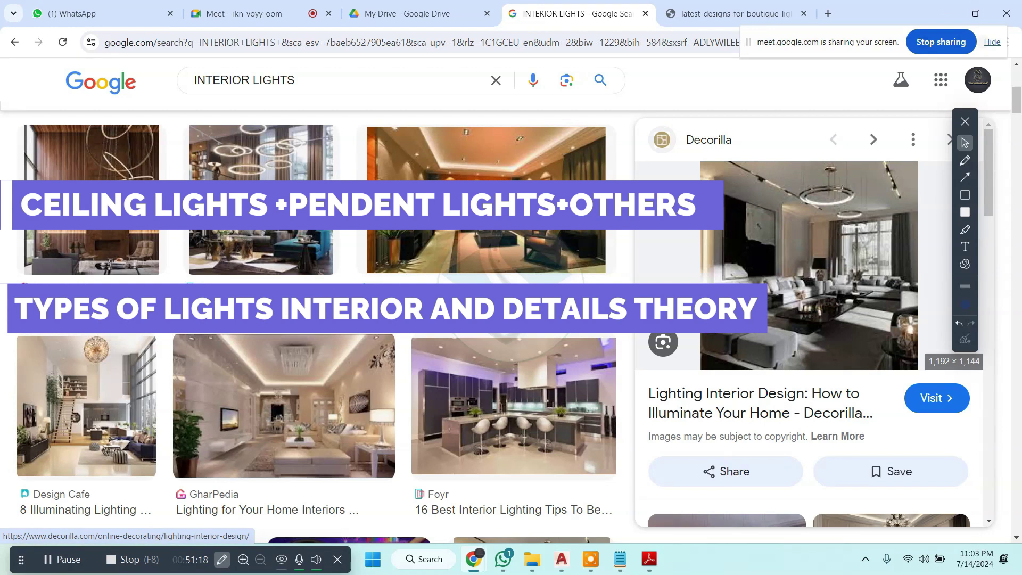
scroll(848, 222, "down", 3)
scroll(848, 221, "down", 3)
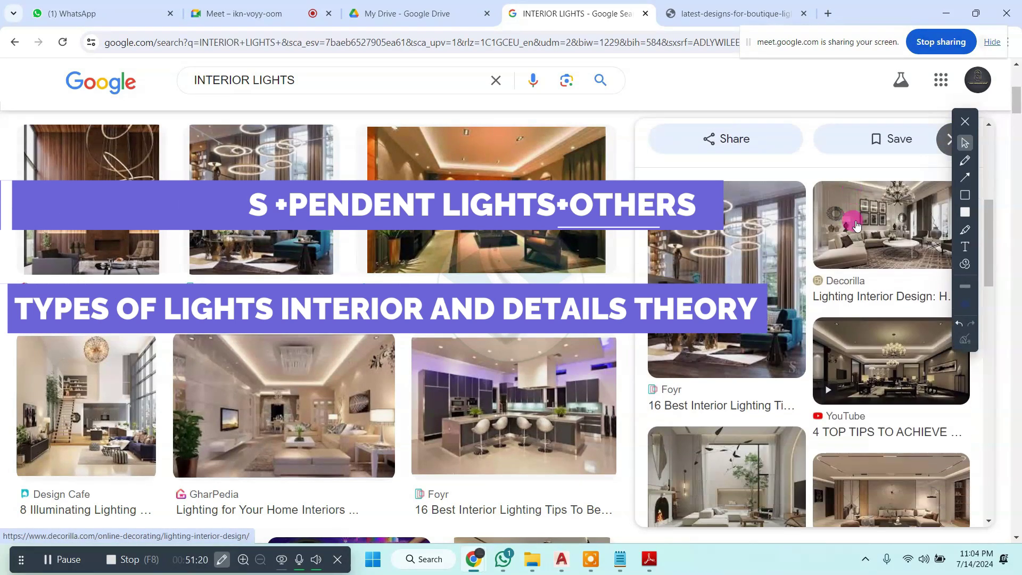
scroll(848, 221, "down", 3)
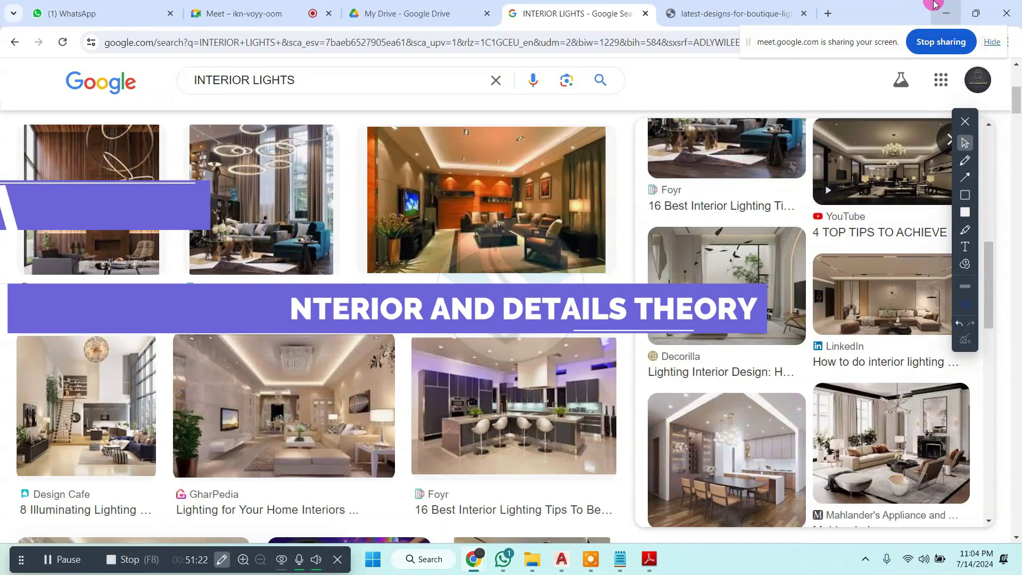
key("alt+Tab")
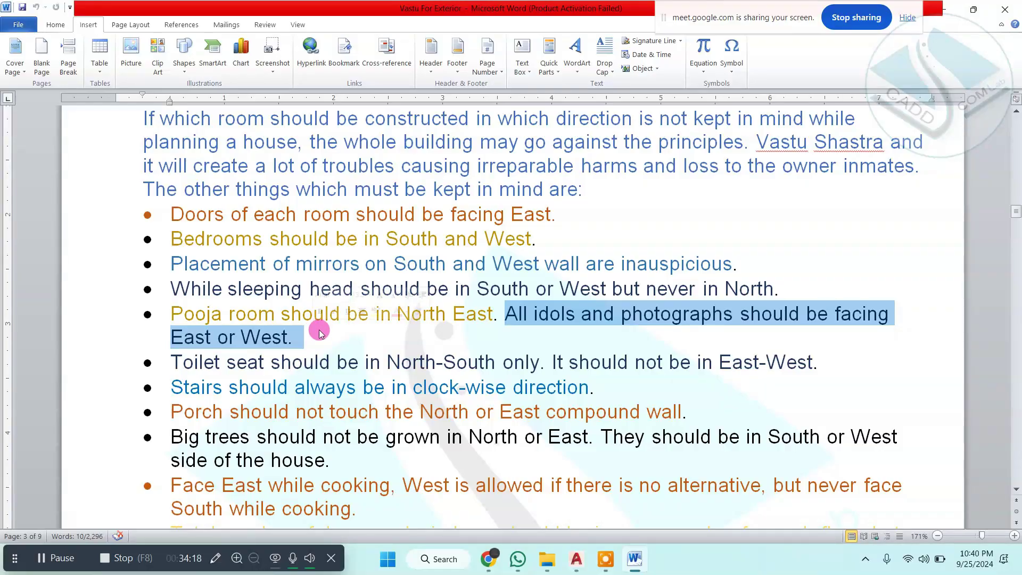
Highlight the pooja room North East rule and the East or West idols note
left_click(314, 329)
left_click_drag(176, 312, 492, 313)
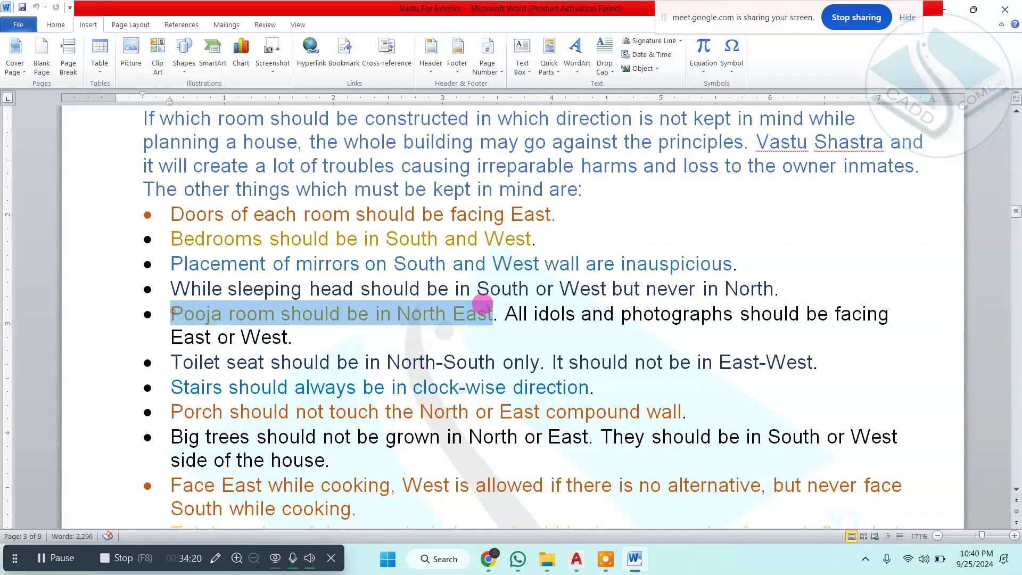
left_click(533, 314)
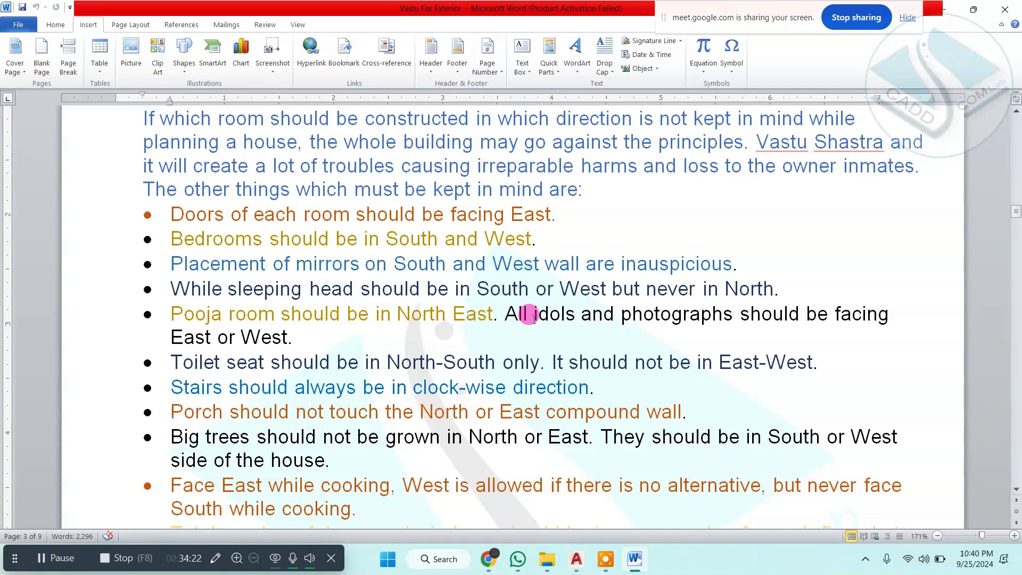
left_click_drag(502, 306, 873, 307)
left_click_drag(167, 335, 292, 336)
Highlight the toilet seat North-South, clockwise stairs and porch compound wall rules
scroll(277, 324, "down", 2)
left_click_drag(177, 254, 811, 255)
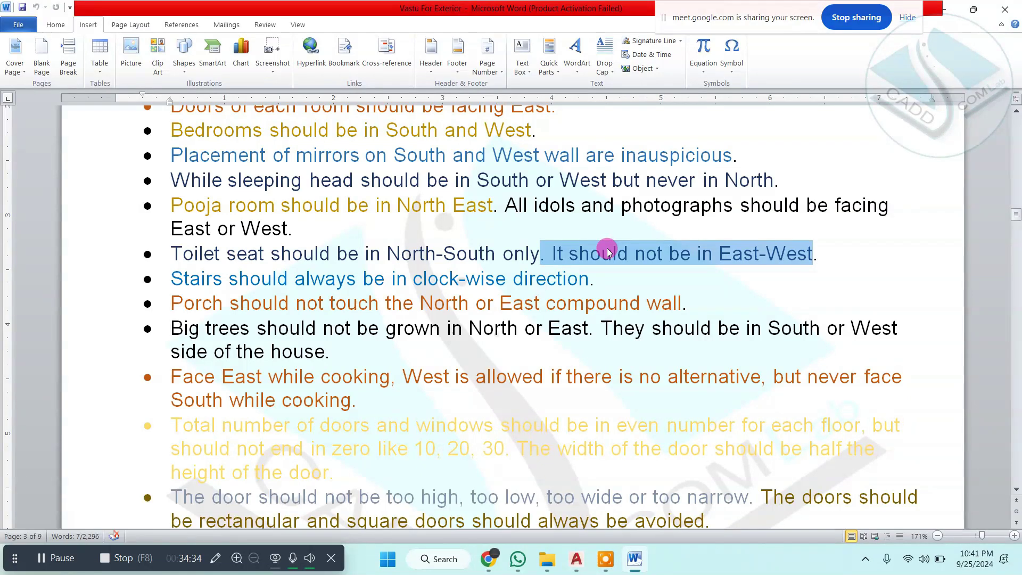
left_click_drag(172, 274, 537, 272)
left_click_drag(169, 302, 680, 303)
Highlight the Big trees rule and where big trees should go instead
scroll(339, 339, "down", 1)
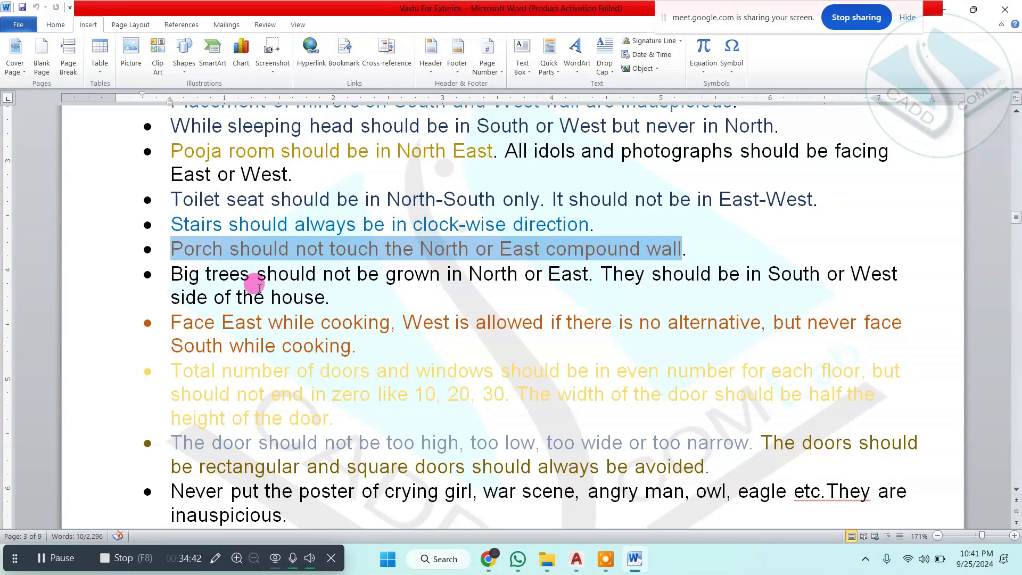
mouse_move(170, 272)
left_mouse_down()
mouse_move(589, 271)
mouse_move(578, 279)
left_mouse_up()
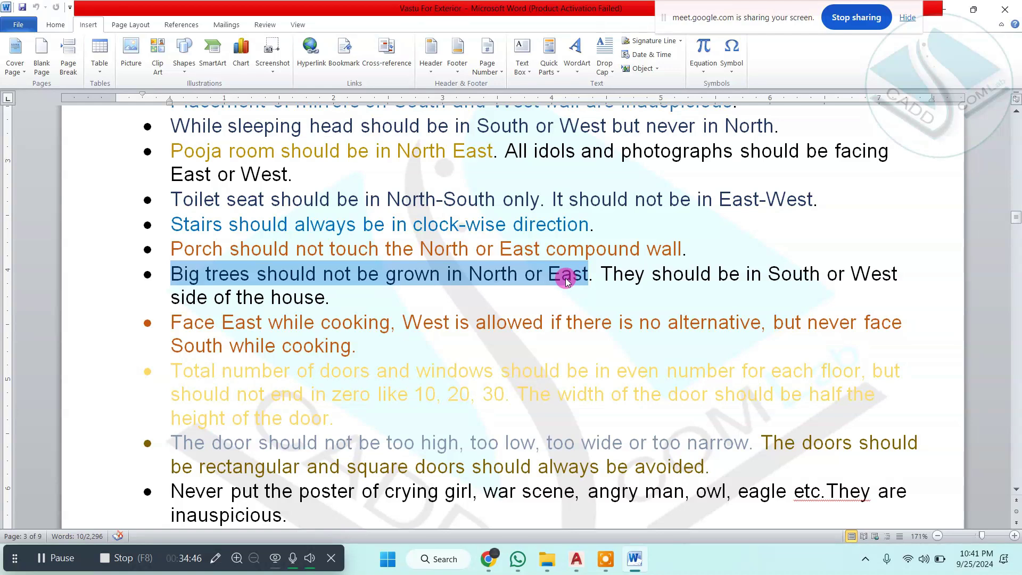
left_click_drag(600, 273, 898, 273)
left_click_drag(169, 295, 325, 296)
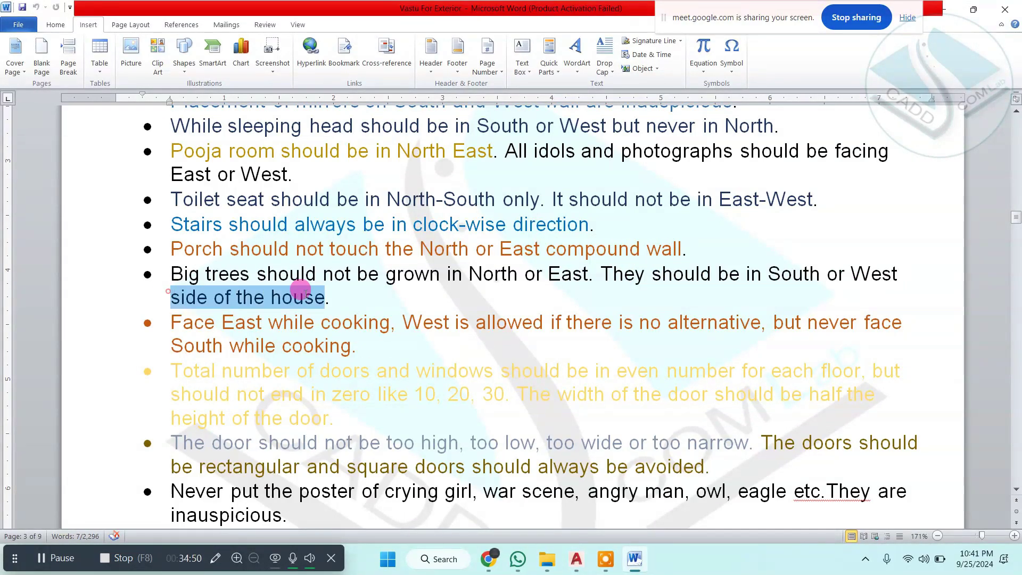
Highlight the Face East while cooking rule and the start of the doors and windows rule
scroll(304, 292, "down", 1)
left_click_drag(171, 268, 761, 268)
left_click(403, 266)
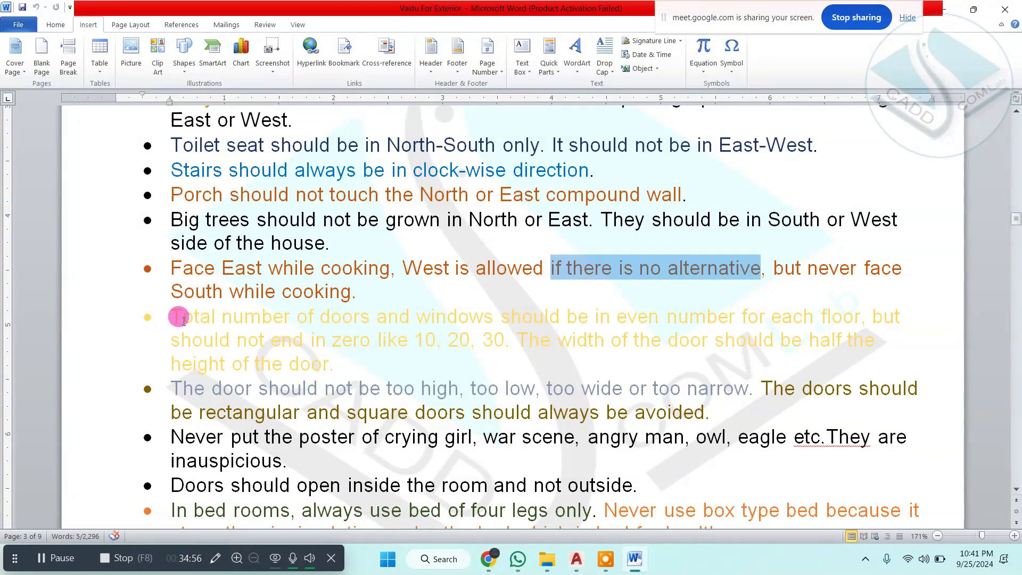
left_click_drag(170, 291, 355, 292)
scroll(356, 295, "down", 1)
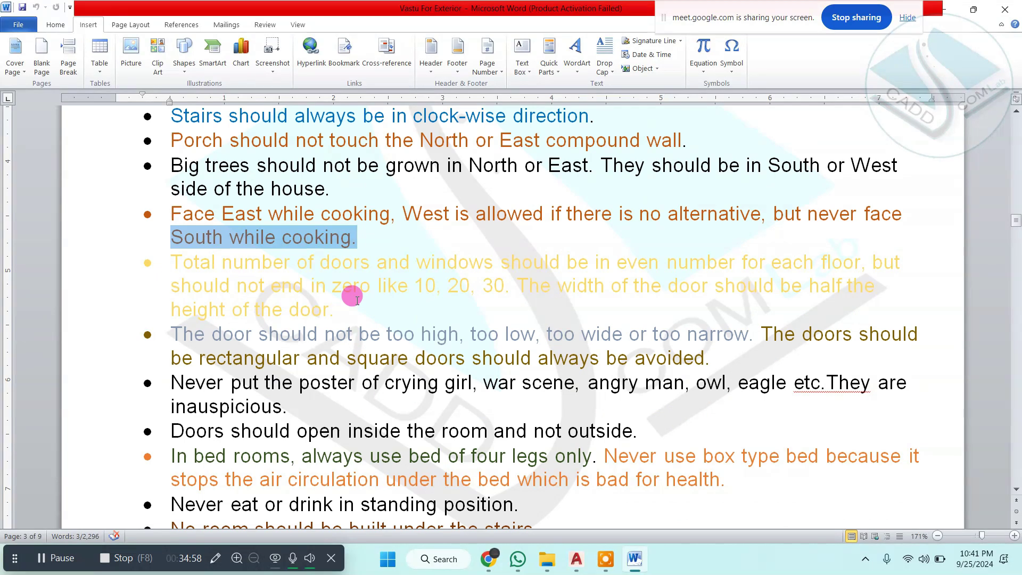
left_click_drag(171, 260, 724, 261)
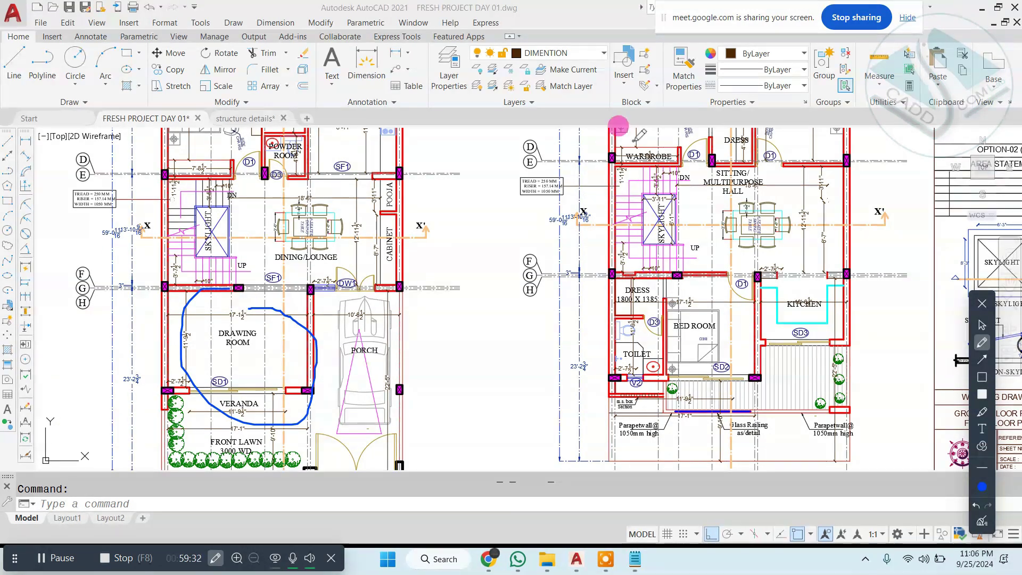
Circle the wardrobe and staircase area, then erase all marks and close the annotation tools
left_click_drag(646, 136, 666, 143)
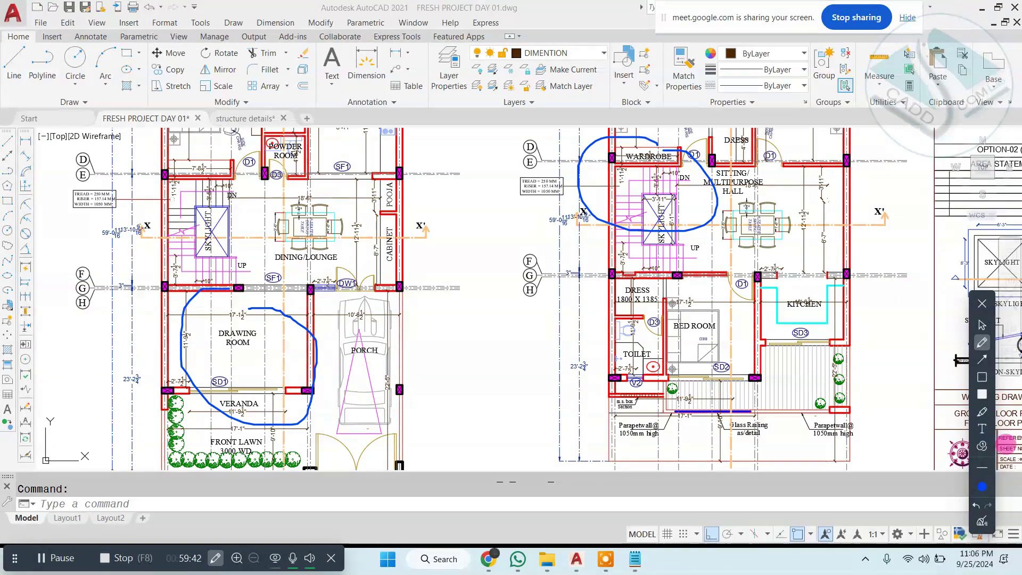
left_click(982, 521)
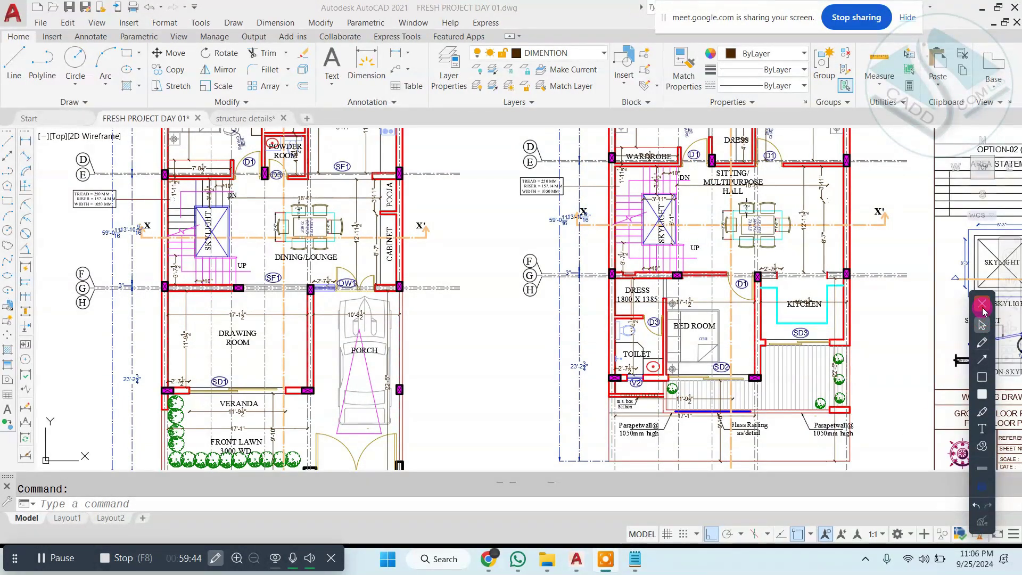
left_click(985, 325)
Pan and zoom the plan to the kitchen, toilet and service area
scroll(686, 202, "down", 2)
scroll(455, 270, "up", 2)
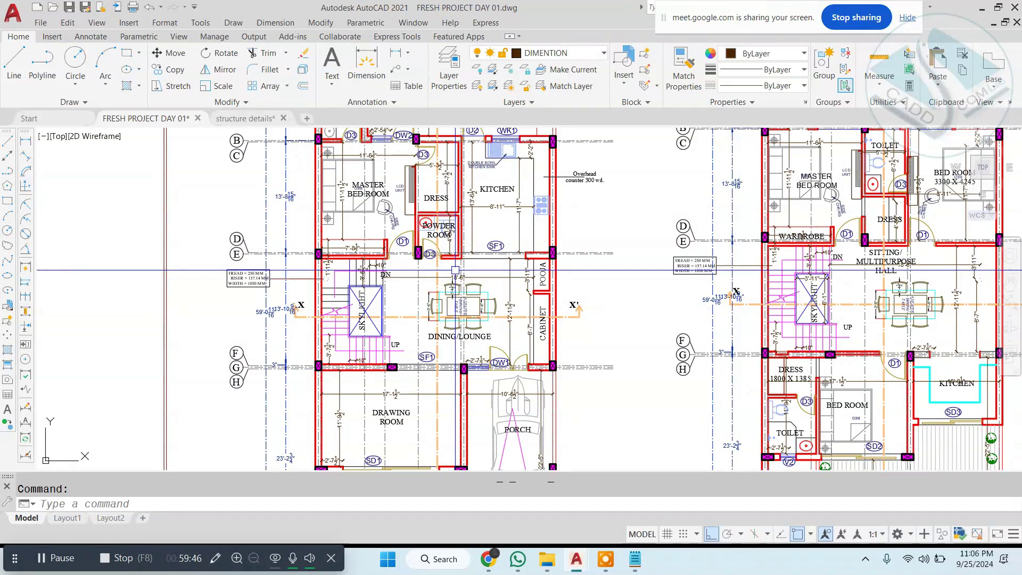
middle_click_drag(455, 270, 447, 325)
scroll(444, 330, "up", 2)
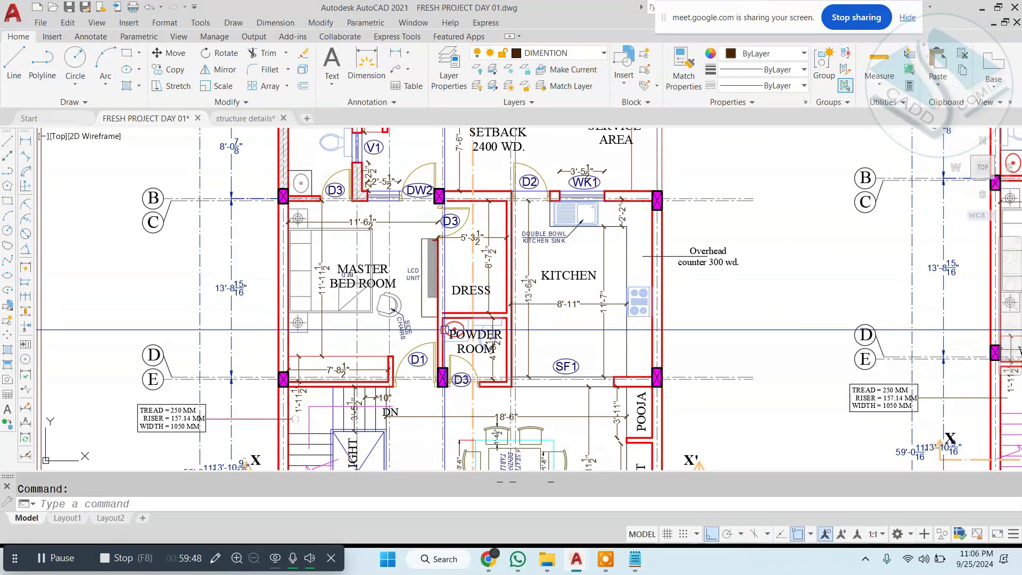
mouse_move(445, 330)
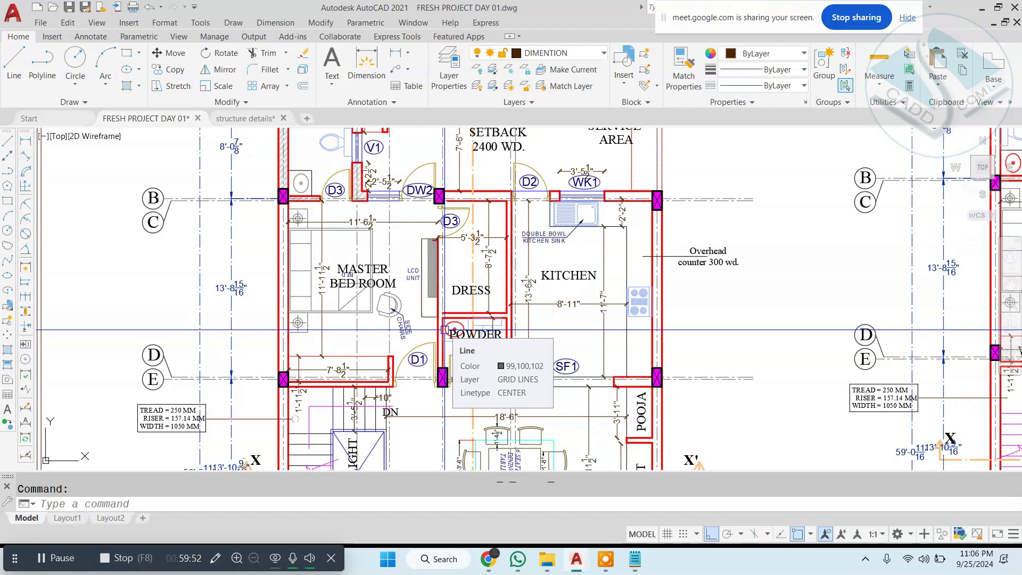
middle_click_drag(414, 252, 419, 340)
scroll(408, 254, "up", 2)
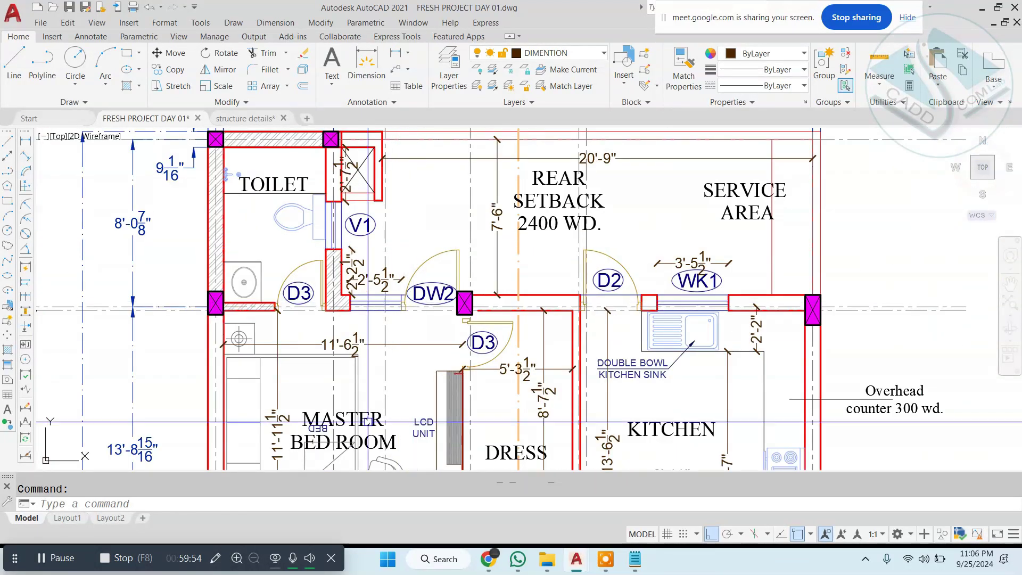
Mark the toilet near V1, the DW2 door area and the service area with freehand strokes
left_click(214, 558)
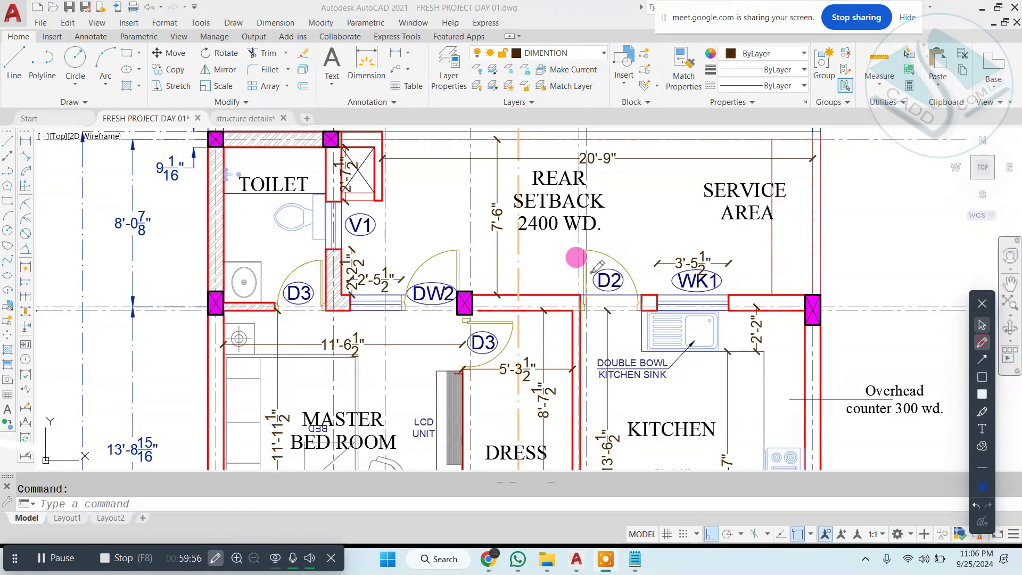
left_click_drag(450, 200, 358, 278)
left_click_drag(326, 228, 372, 302)
mouse_move(277, 210)
left_mouse_down()
mouse_move(395, 229)
mouse_move(382, 311)
left_mouse_up()
left_click_drag(670, 302, 699, 235)
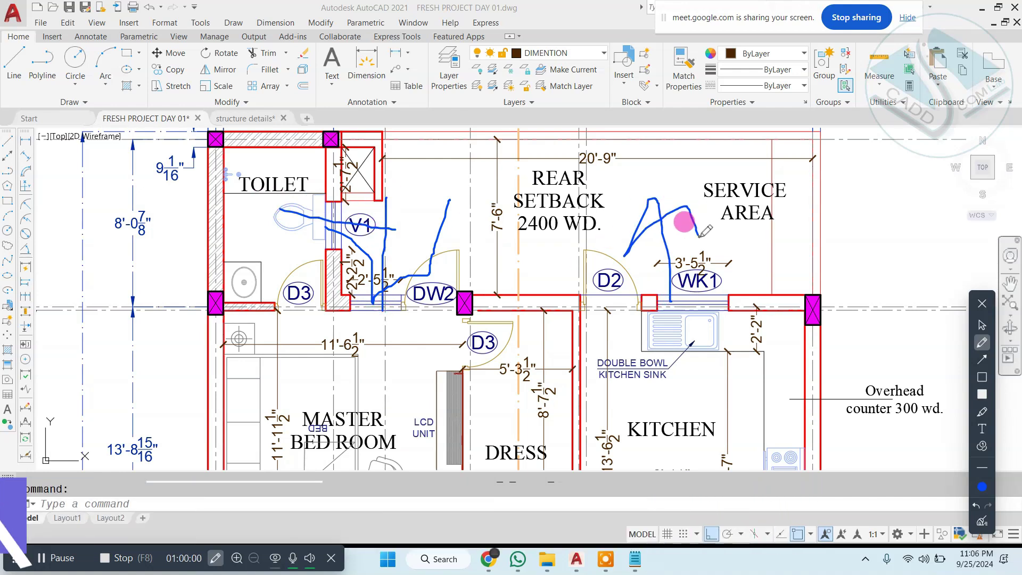